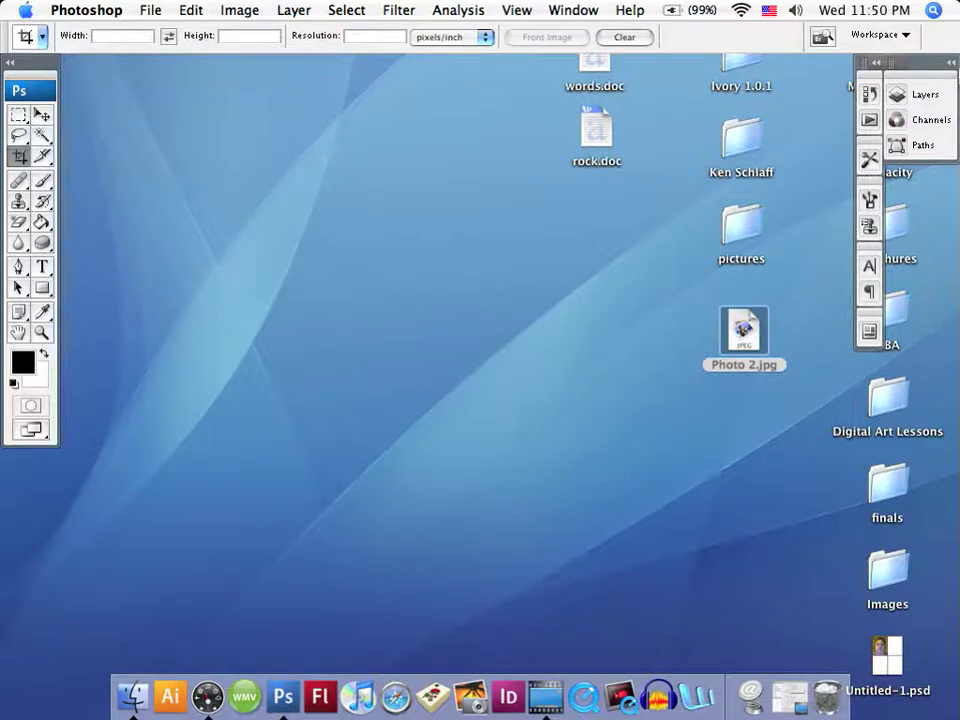
# Expand the Layers panel and drag its bottom corner up to make it shorter.
pyautogui.click(952, 64)
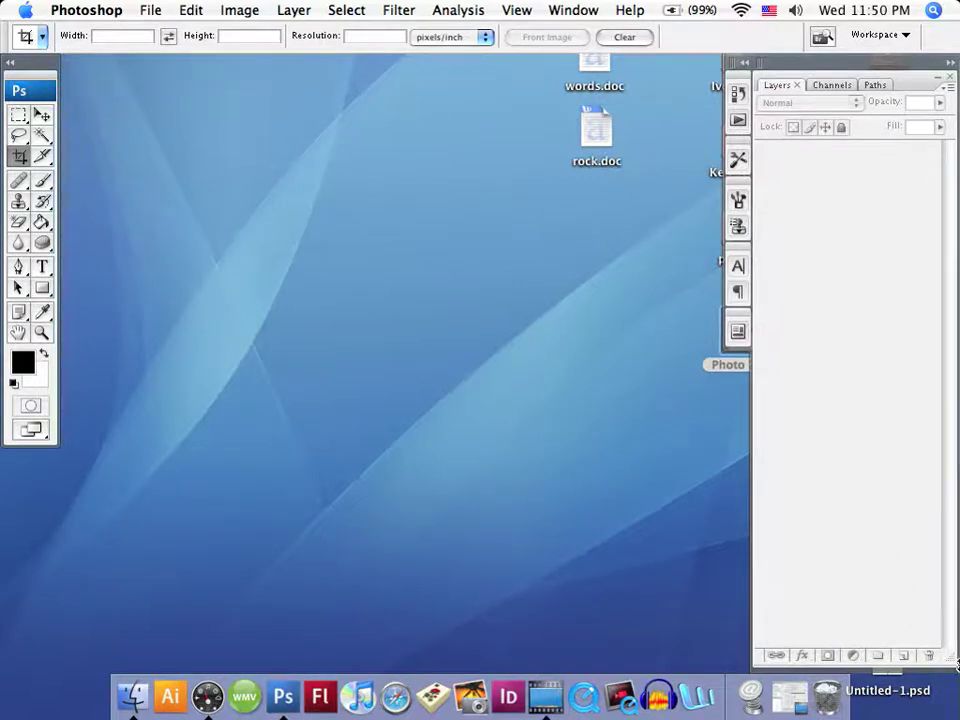
pyautogui.moveTo(952, 661); pyautogui.dragTo(951, 403)
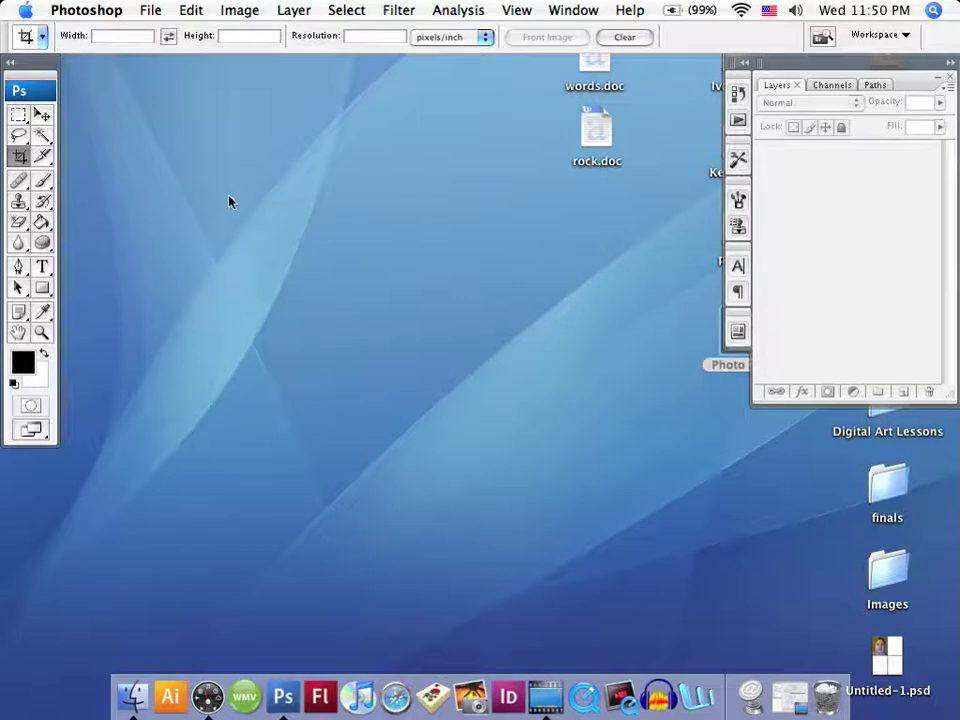
# Open the webcam image Photo 2.jpg from the Desktop folder.
pyautogui.click(150, 9)
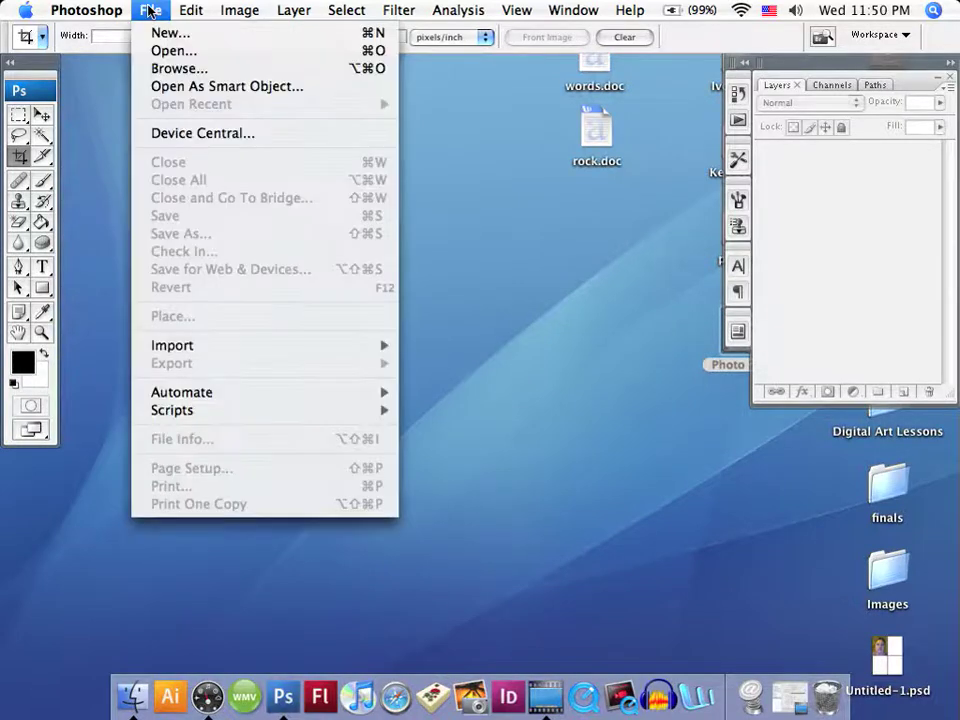
pyautogui.click(174, 52)
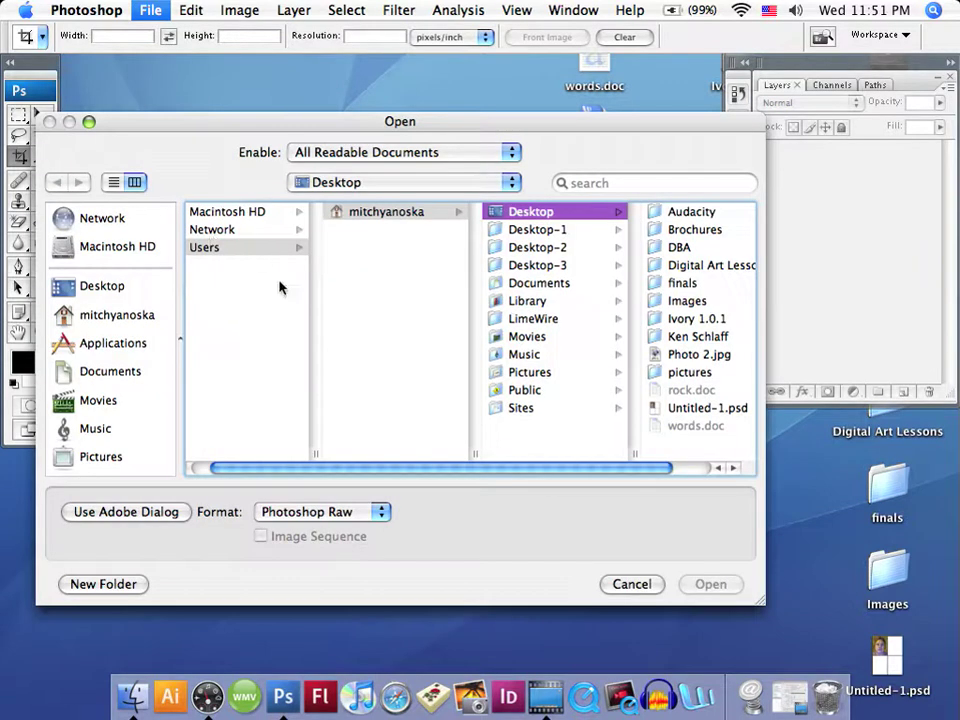
pyautogui.click(110, 289)
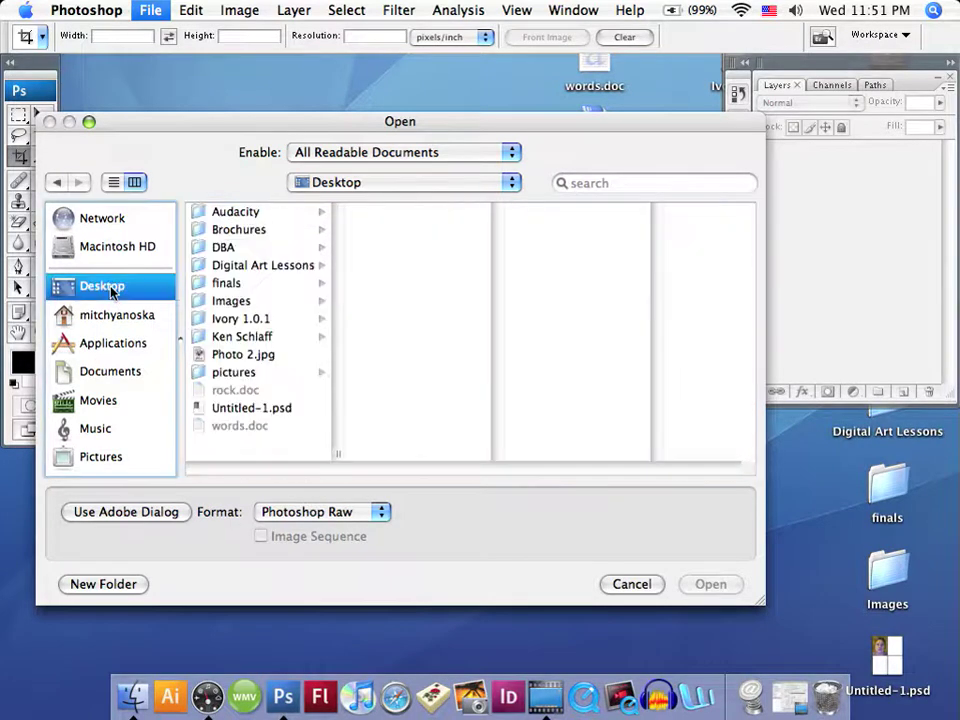
pyautogui.click(244, 357)
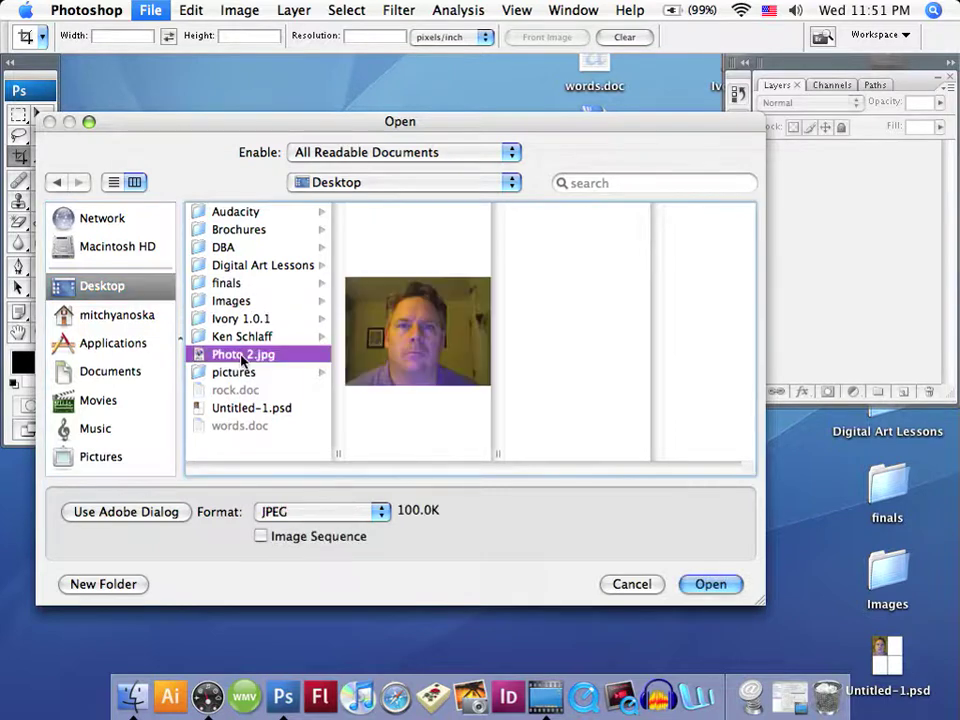
pyautogui.doubleClick(242, 356)
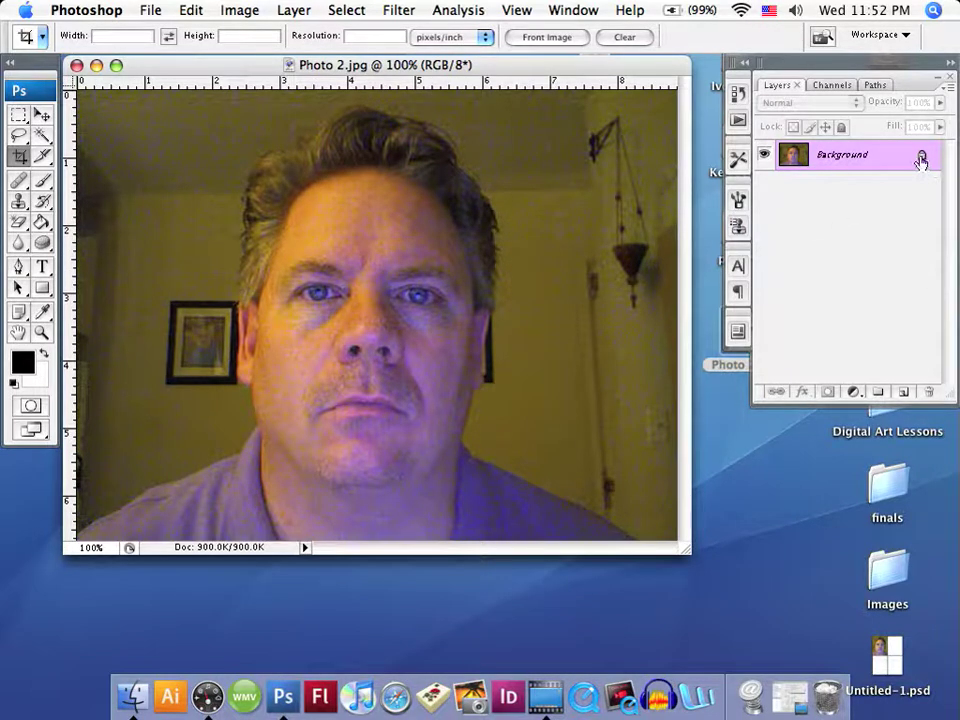
# Convert the locked Background into an ordinary unlocked layer named Layer 0.
pyautogui.doubleClick(921, 158)
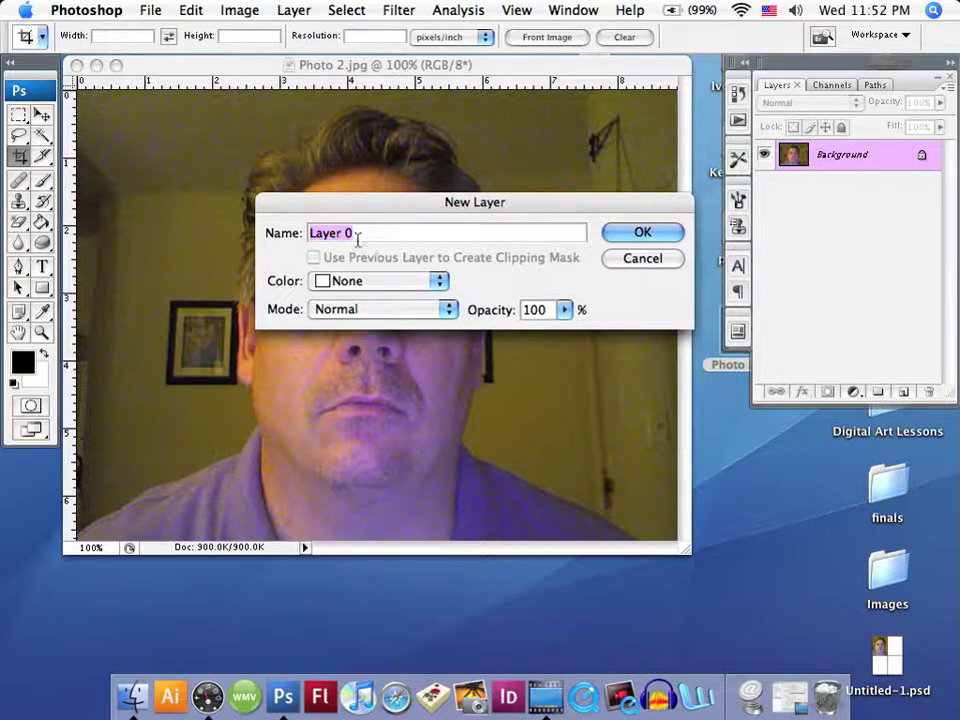
pyautogui.click(637, 234)
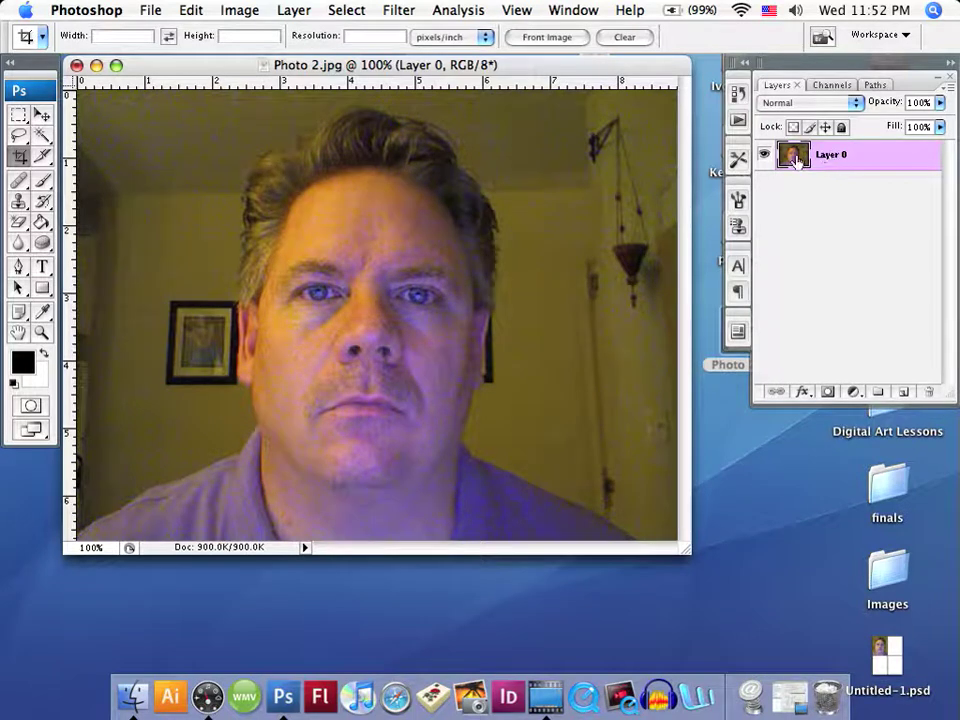
pyautogui.doubleClick(829, 157)
# Keep the Layer 0 name, add an empty Layer 1 above it, and pick the Brush tool.
pyautogui.press('Return')
pyautogui.click(293, 10)
pyautogui.moveTo(230, 32)
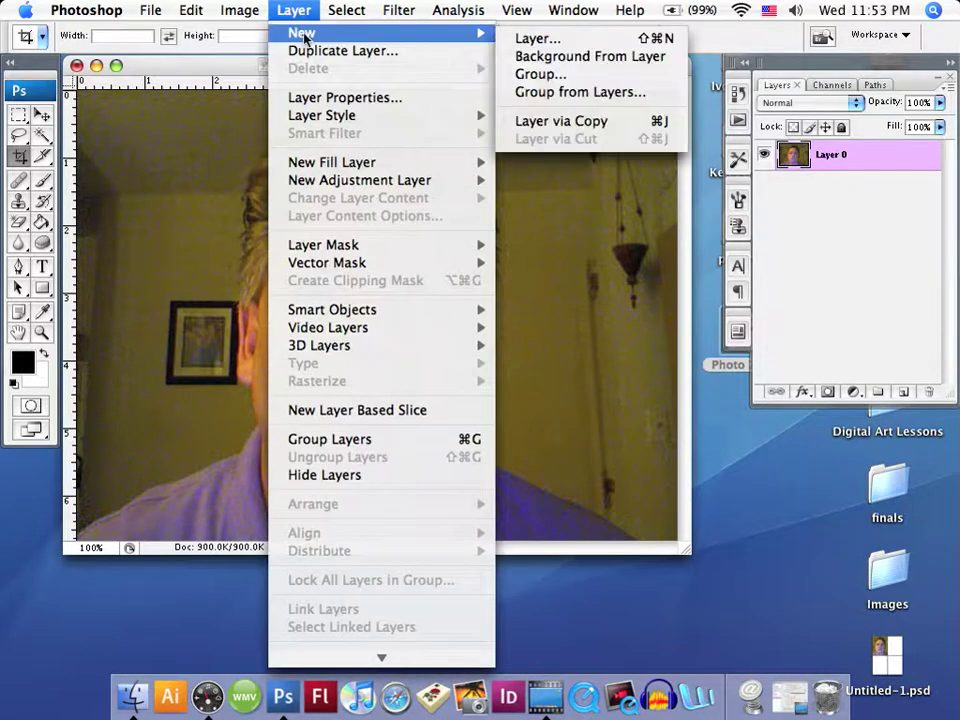
pyautogui.click(533, 40)
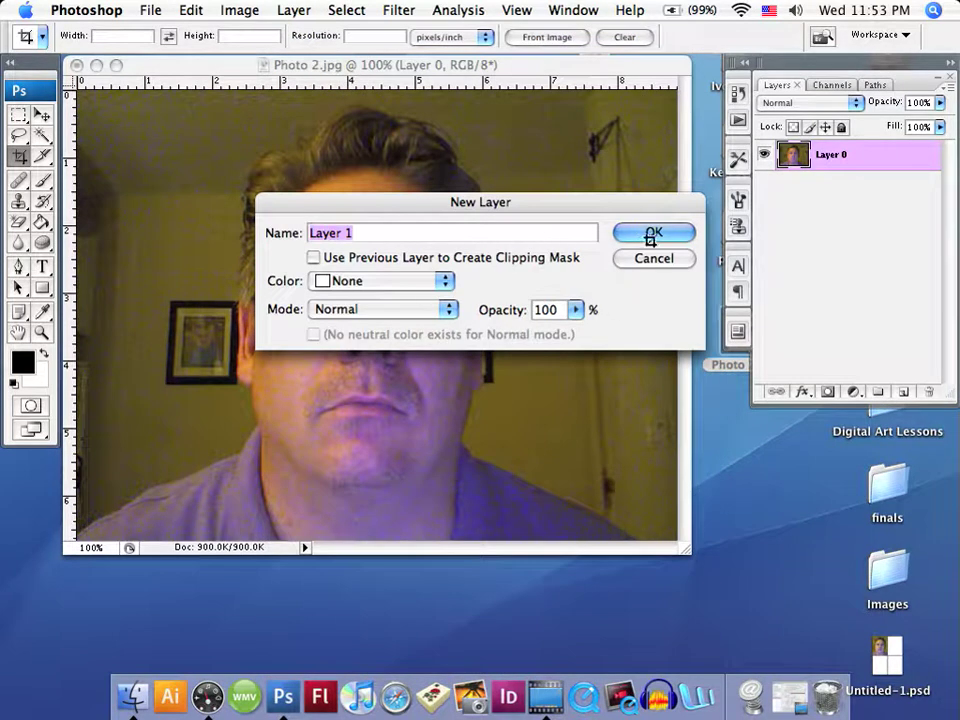
pyautogui.click(651, 236)
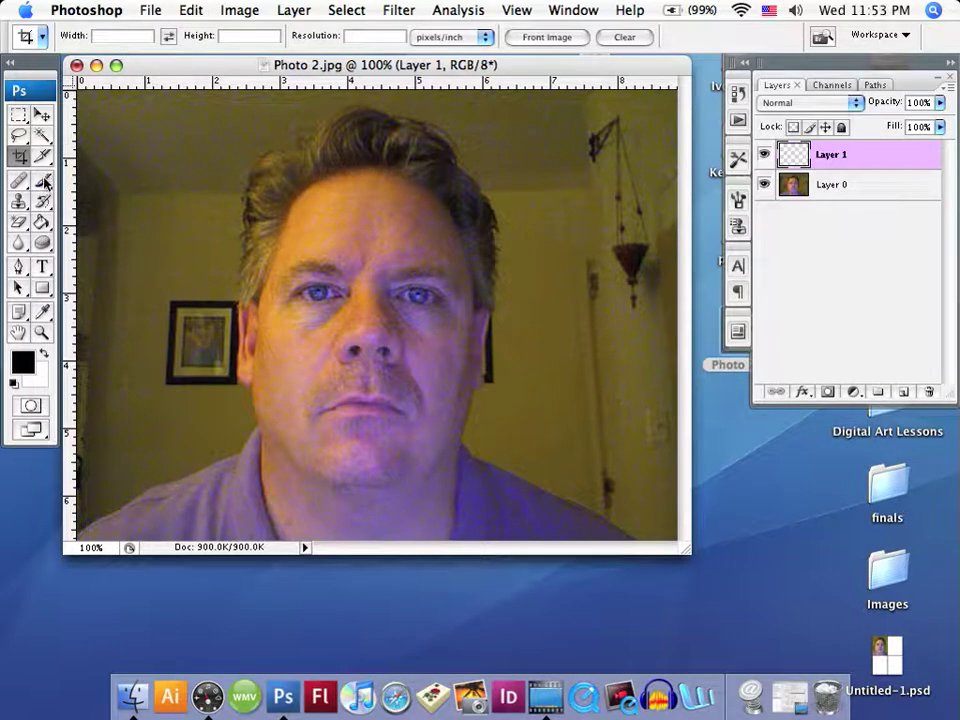
pyautogui.click(44, 181)
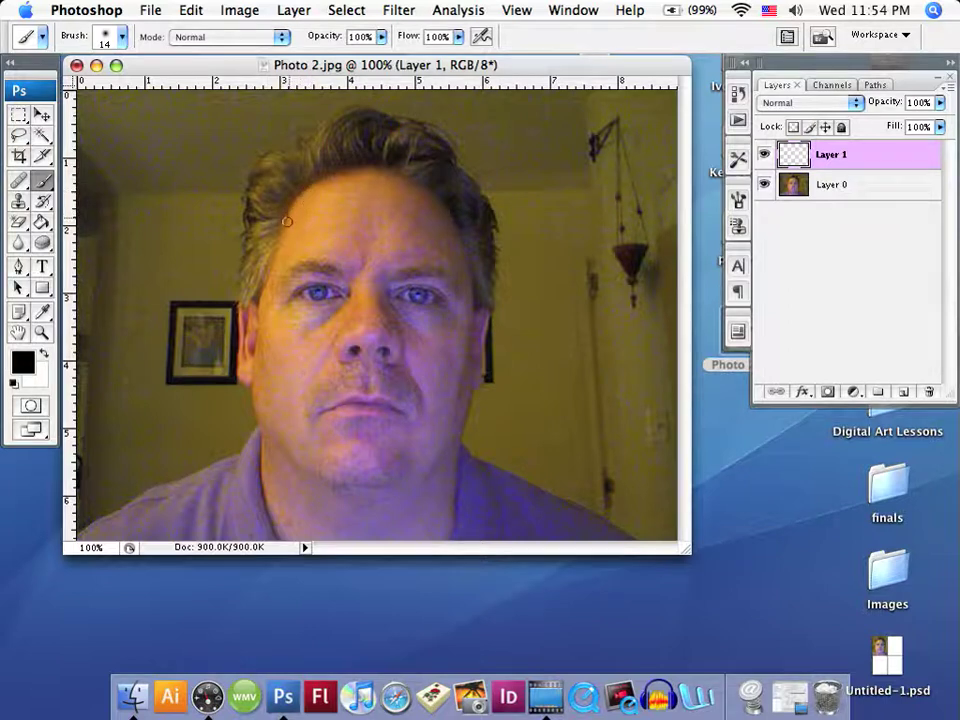
# Set a 4 px, 100% hardness brush and trace a black line along the hairline.
pyautogui.click(123, 42)
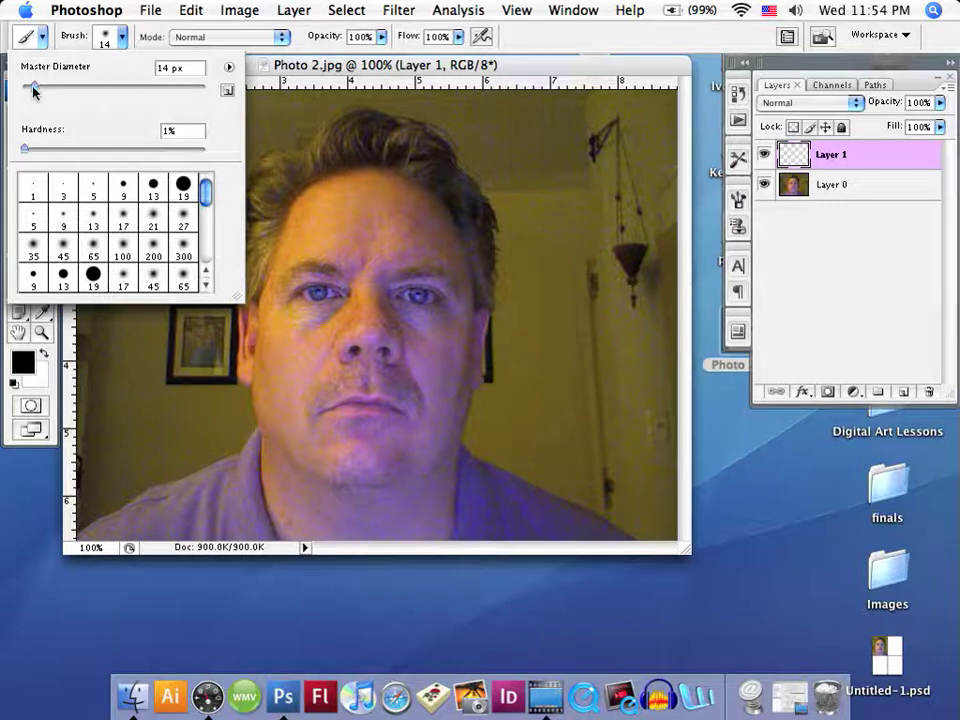
pyautogui.moveTo(33, 90); pyautogui.dragTo(26, 92)
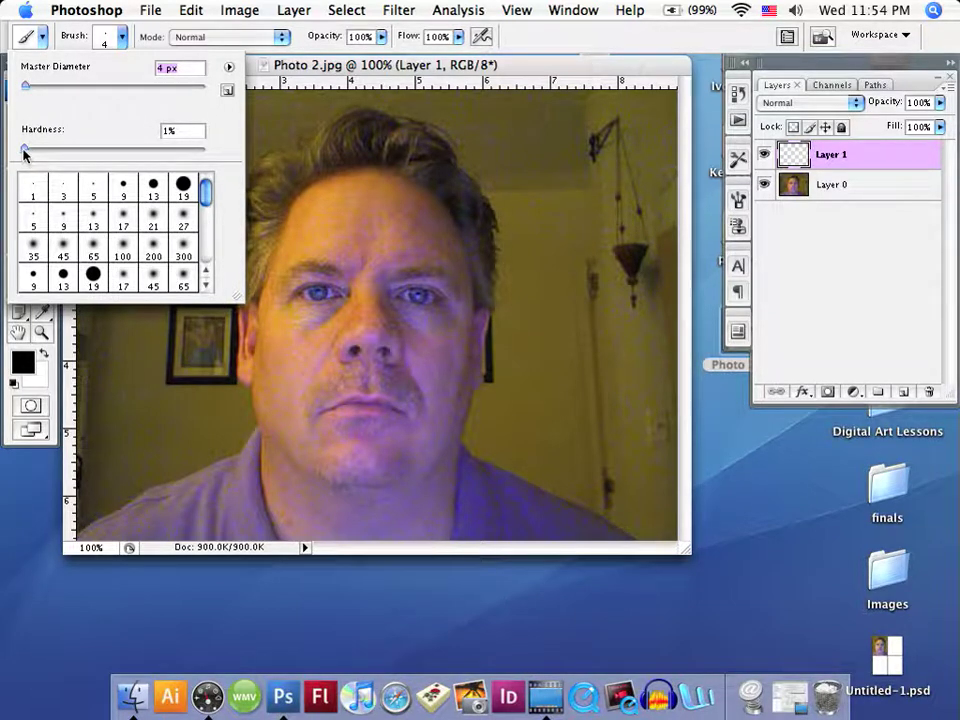
pyautogui.moveTo(26, 149); pyautogui.dragTo(205, 149)
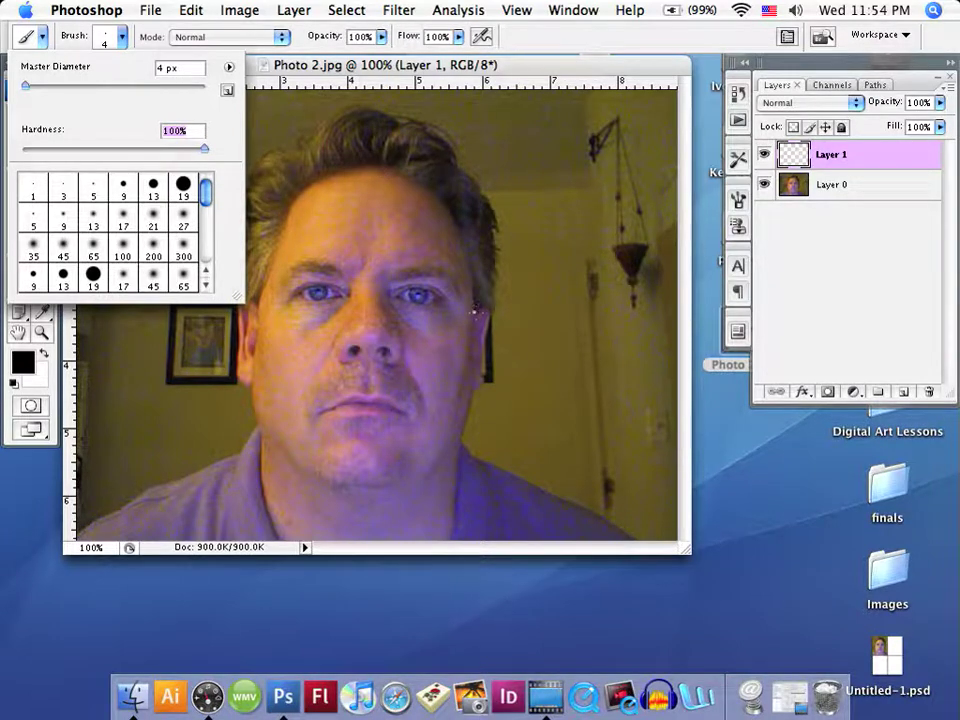
pyautogui.press('Return')
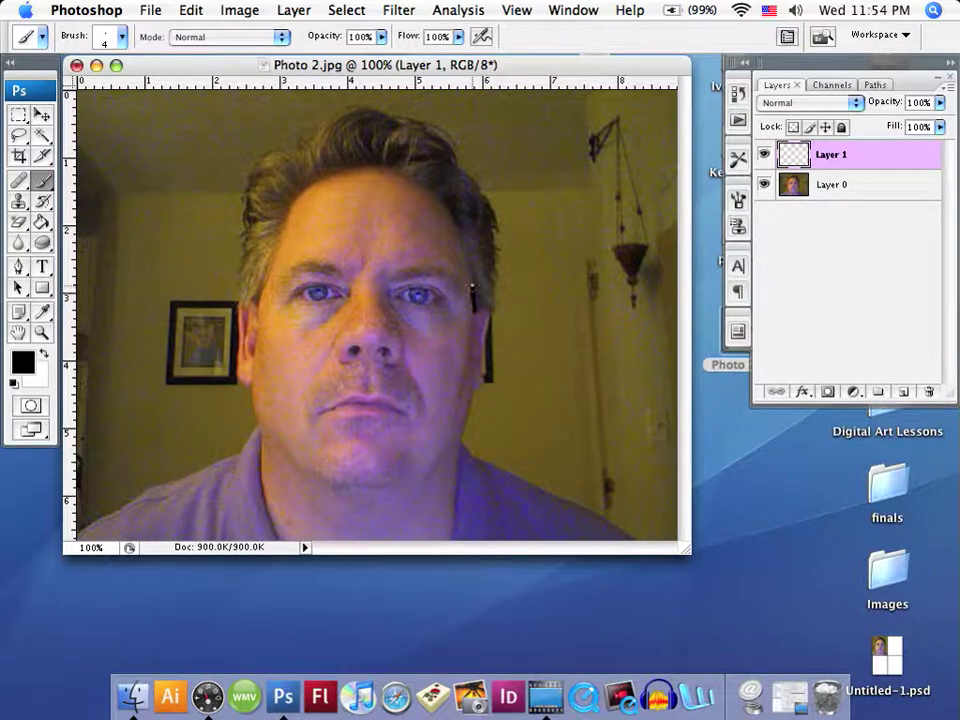
pyautogui.moveTo(473, 286)
pyautogui.mouseDown()
pyautogui.moveTo(453, 228)
pyautogui.moveTo(414, 182)
pyautogui.moveTo(370, 172)
pyautogui.moveTo(311, 180)
pyautogui.mouseUp()
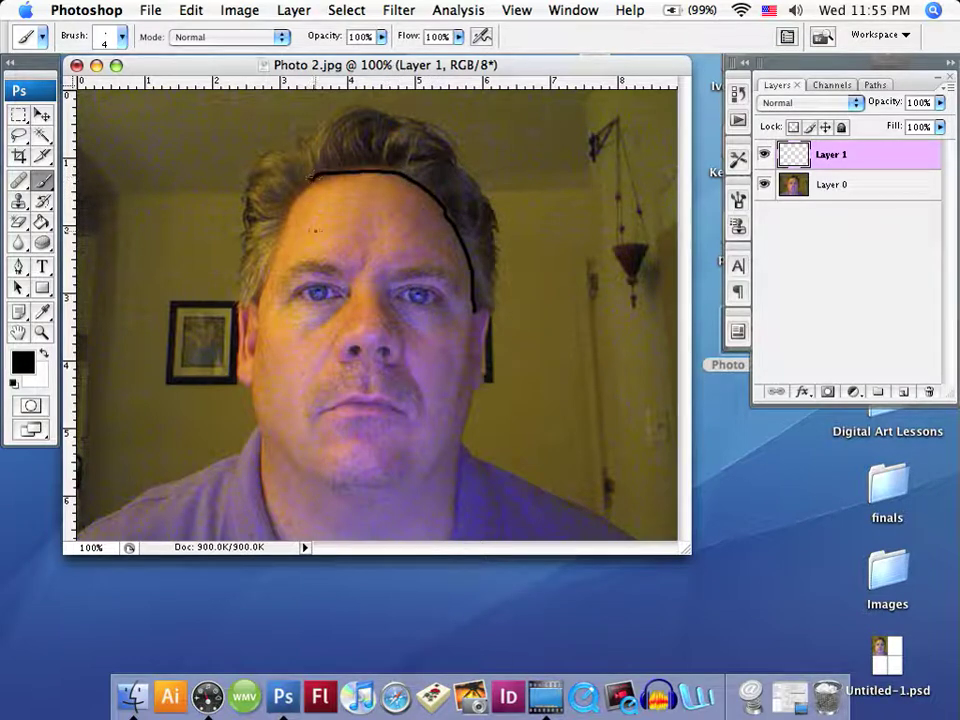
# Undo the traced black hairline stroke from the Edit menu.
pyautogui.click(187, 12)
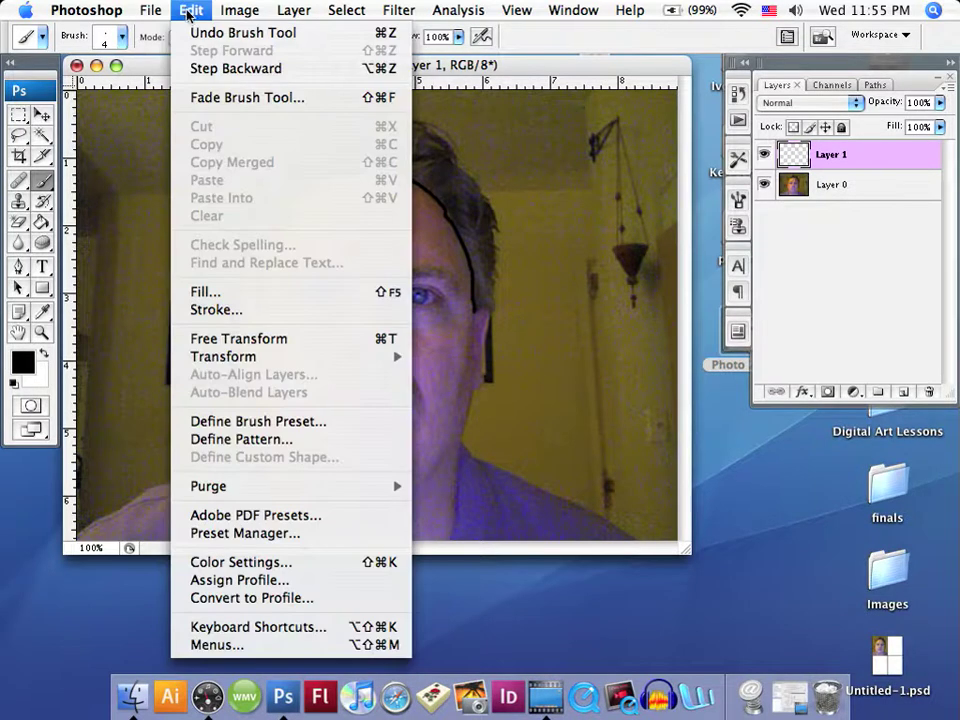
pyautogui.click(257, 34)
# Change the brush Master Diameter from 4 px to 3 px, keeping 100% hardness.
pyautogui.click(100, 36)
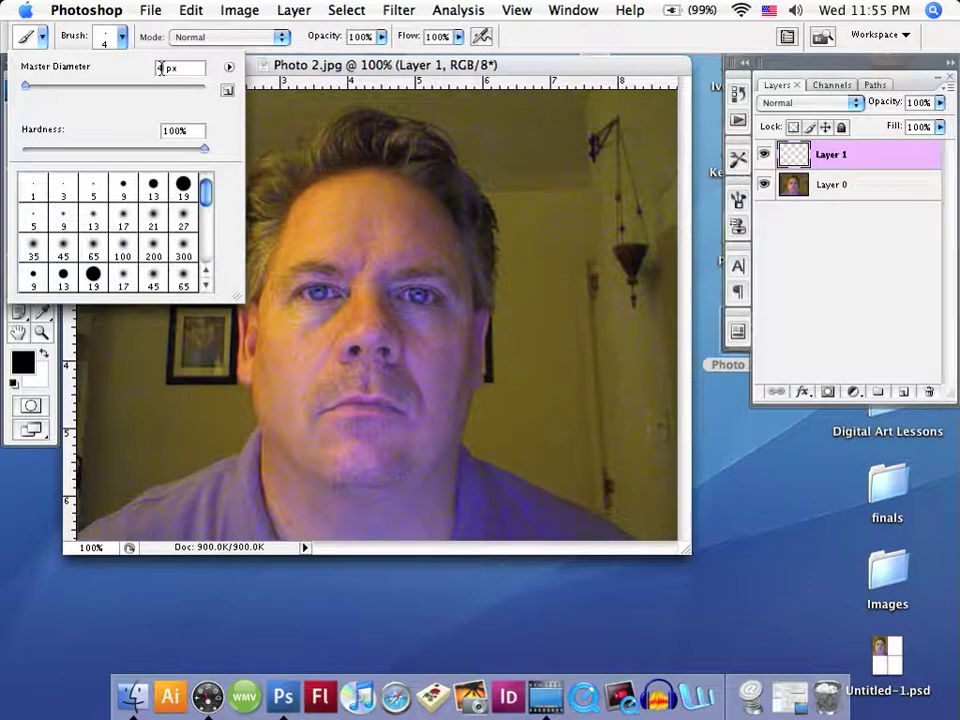
pyautogui.doubleClick(161, 68)
pyautogui.press('BackSpace')
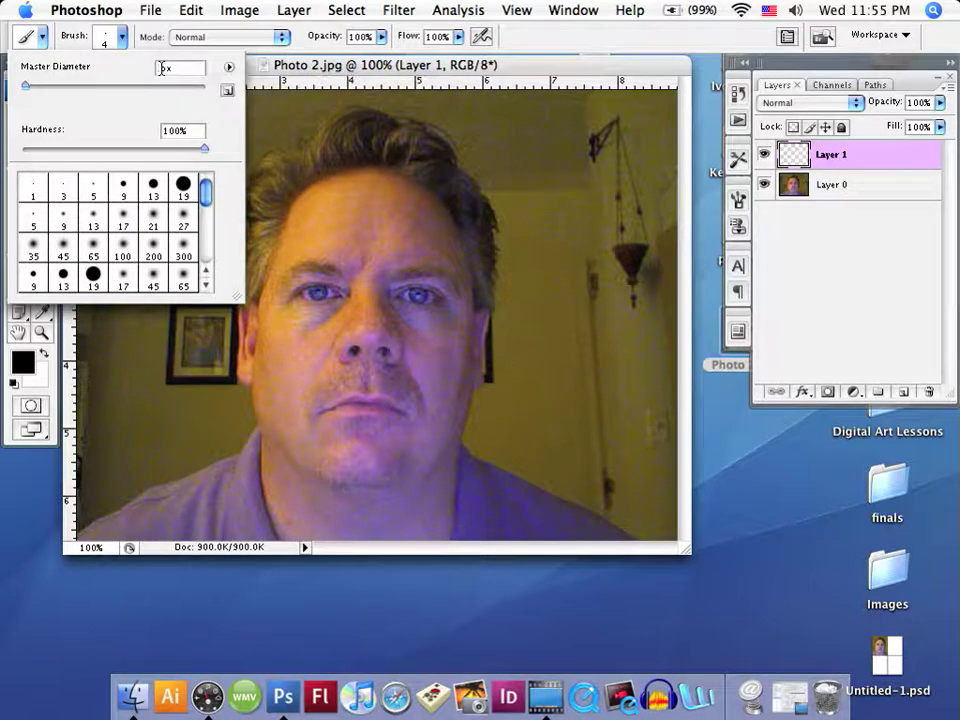
pyautogui.write('3')
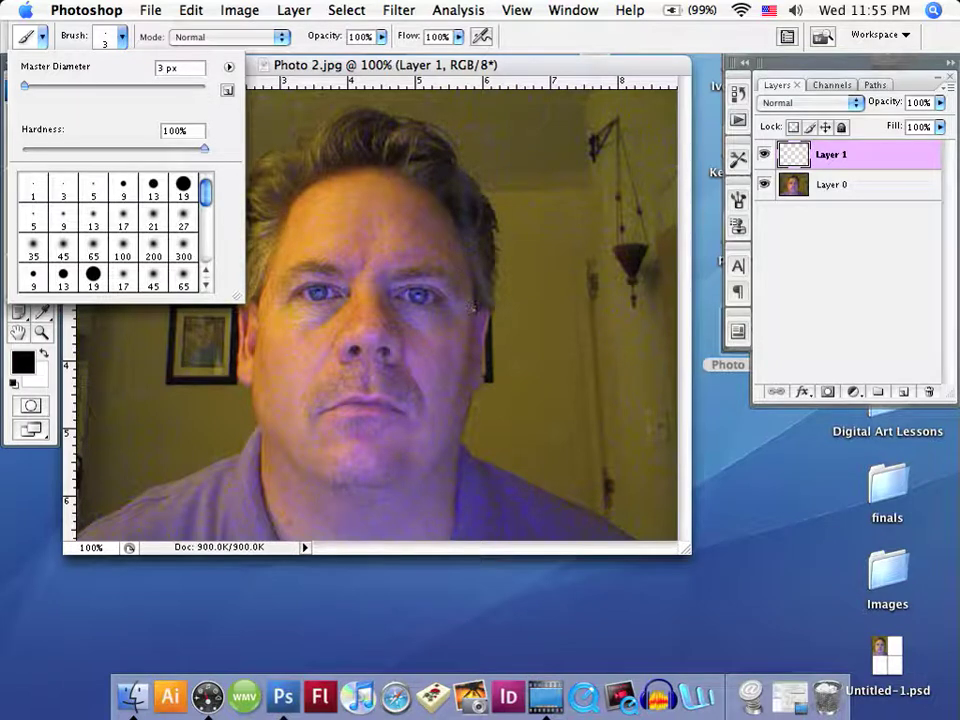
pyautogui.press('Return')
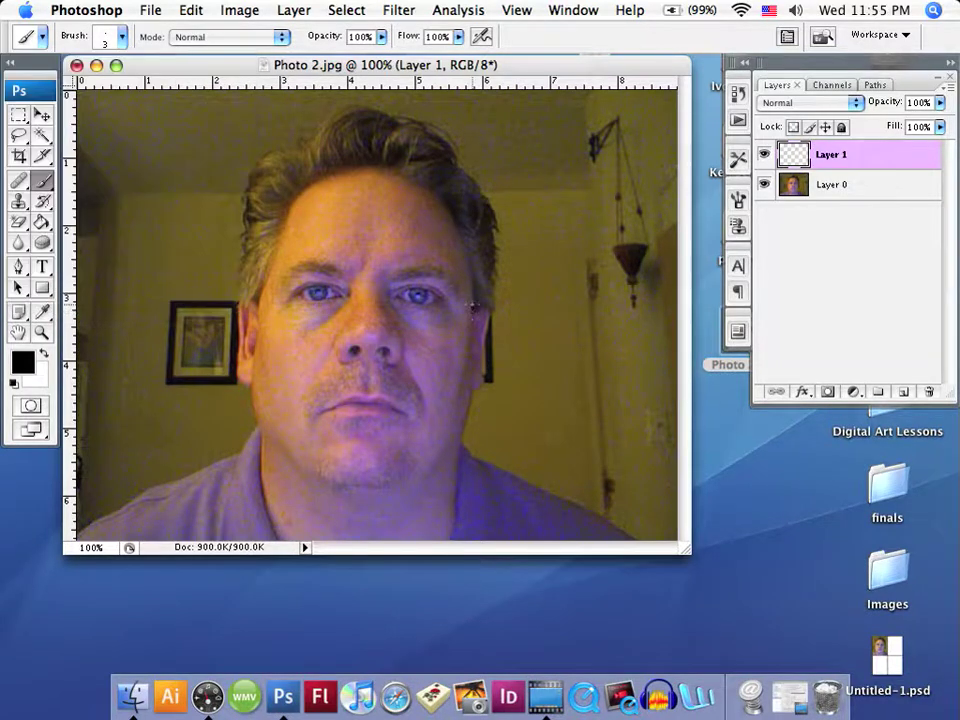
# Outline the right edge of the hair, across the top, and down along the right ear.
pyautogui.moveTo(473, 308)
pyautogui.mouseDown()
pyautogui.moveTo(458, 224)
pyautogui.moveTo(428, 188)
pyautogui.moveTo(391, 170)
pyautogui.moveTo(331, 168)
pyautogui.moveTo(304, 180)
pyautogui.moveTo(283, 207)
pyautogui.moveTo(259, 300)
pyautogui.moveTo(240, 302)
pyautogui.moveTo(252, 172)
pyautogui.moveTo(355, 116)
pyautogui.mouseUp()
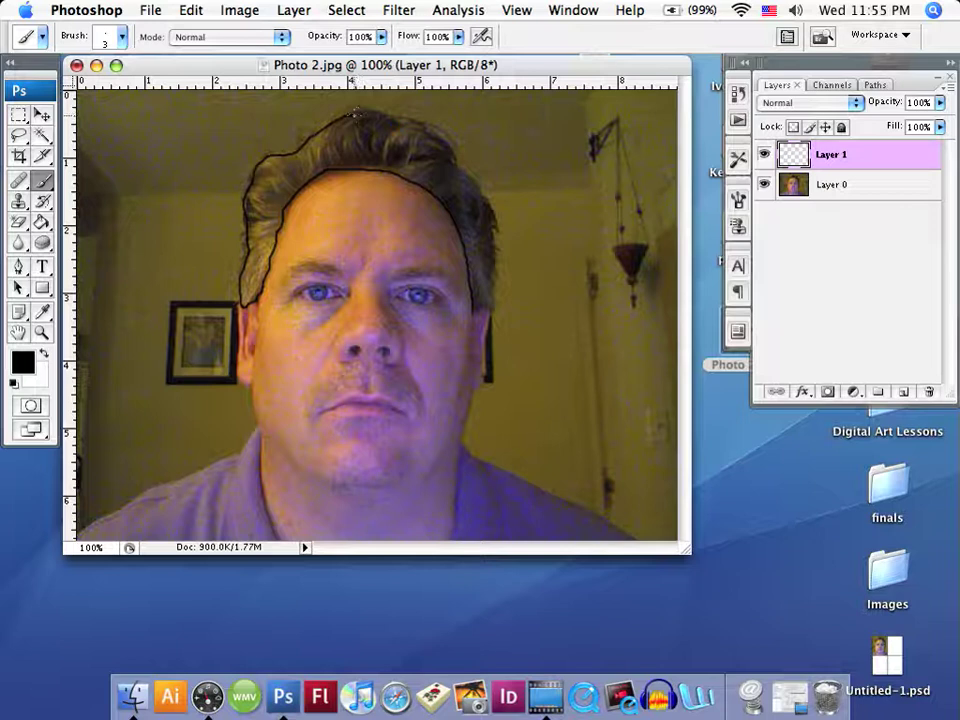
pyautogui.moveTo(370, 116)
pyautogui.mouseDown()
pyautogui.moveTo(440, 142)
pyautogui.moveTo(466, 178)
pyautogui.moveTo(489, 235)
pyautogui.moveTo(491, 305)
pyautogui.moveTo(480, 313)
pyautogui.mouseUp()
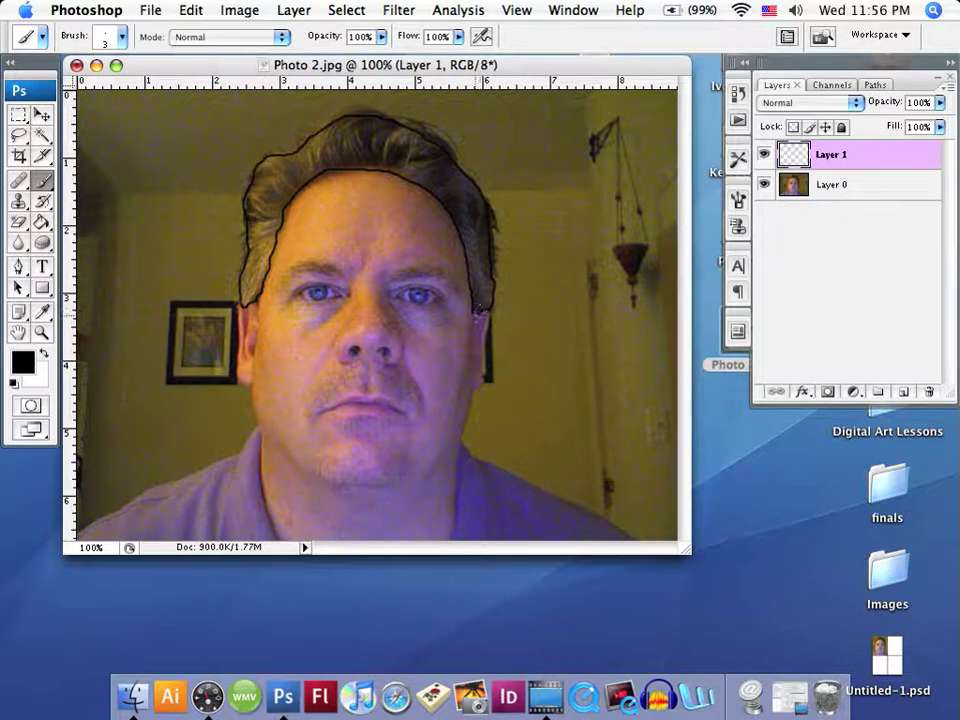
pyautogui.moveTo(480, 313)
pyautogui.mouseDown()
pyautogui.moveTo(471, 394)
pyautogui.moveTo(452, 443)
pyautogui.moveTo(394, 484)
pyautogui.moveTo(347, 489)
pyautogui.moveTo(287, 465)
pyautogui.moveTo(253, 414)
pyautogui.moveTo(251, 348)
pyautogui.moveTo(261, 322)
pyautogui.mouseUp()
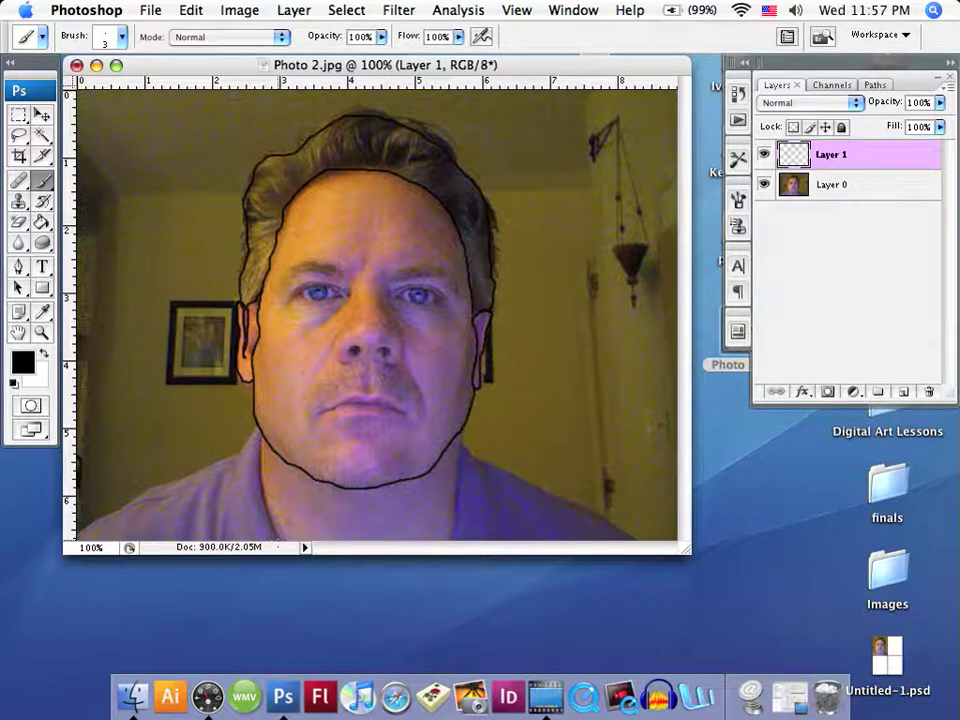
# Draw the left side of the neck and extend the right neck line toward the bottom.
pyautogui.moveTo(260, 498); pyautogui.dragTo(271, 523)
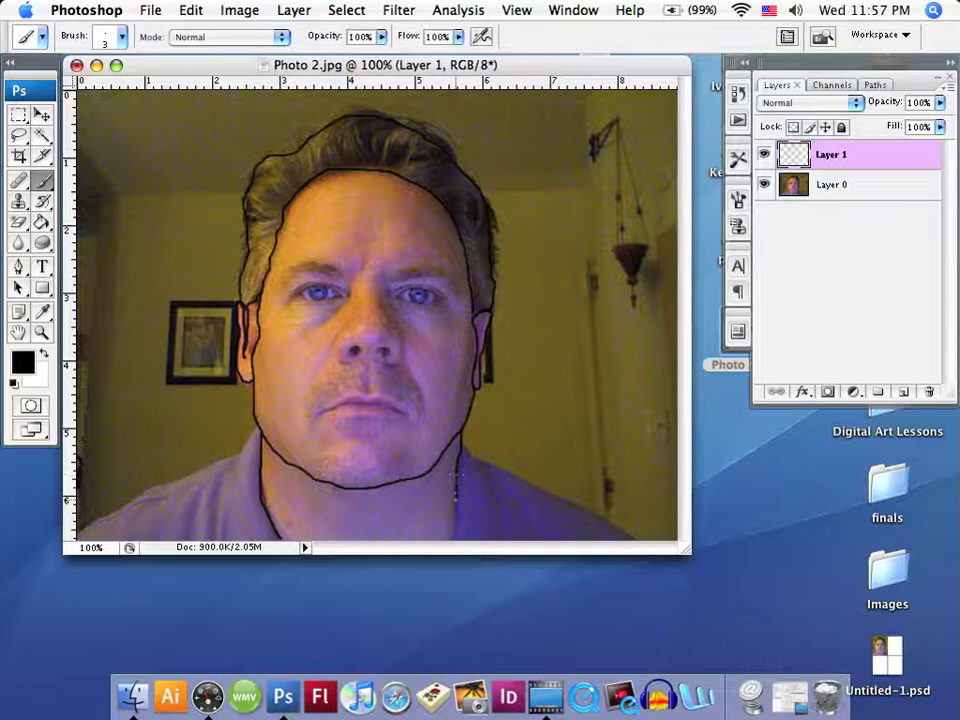
pyautogui.moveTo(454, 476); pyautogui.dragTo(450, 530)
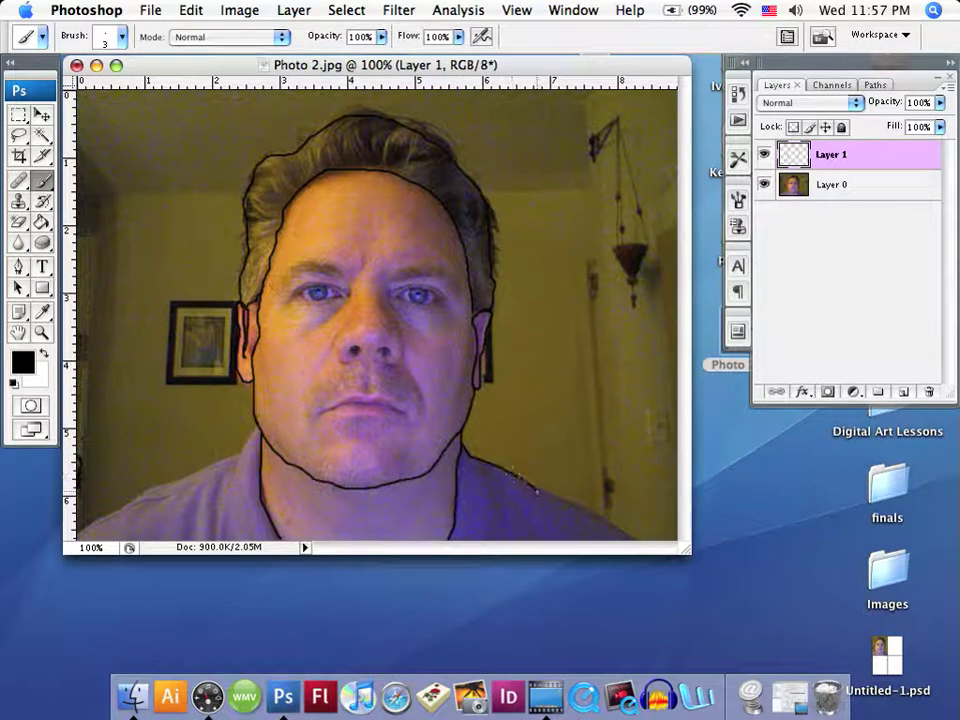
# Outline the right and left shoulders, then draw the line between the lips.
pyautogui.moveTo(548, 504); pyautogui.dragTo(558, 533)
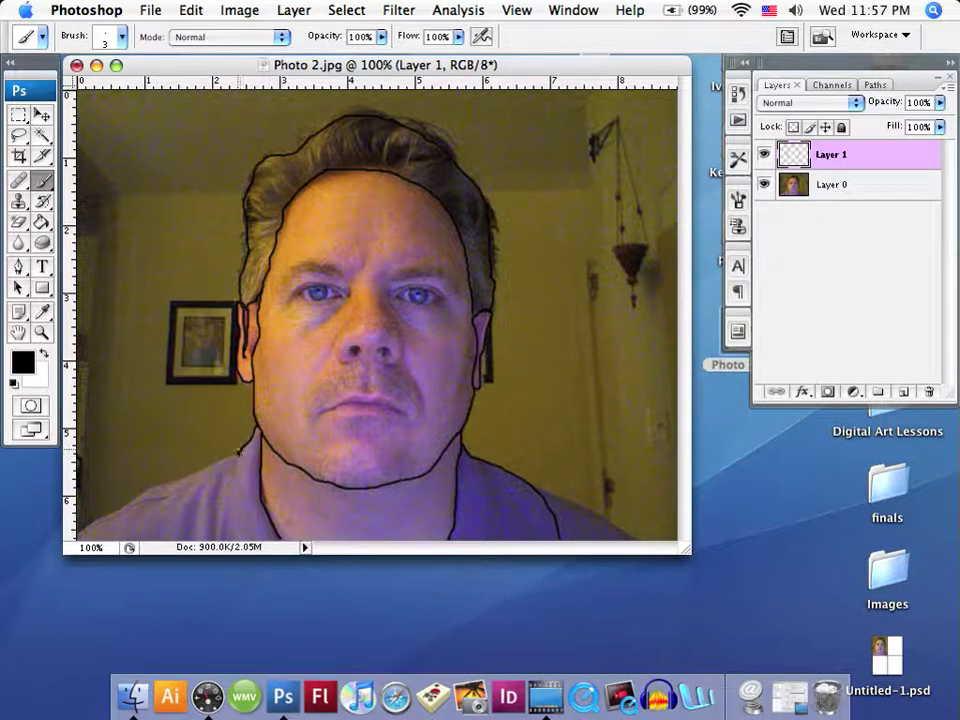
pyautogui.moveTo(237, 452)
pyautogui.mouseDown()
pyautogui.moveTo(165, 485)
pyautogui.moveTo(151, 533)
pyautogui.mouseUp()
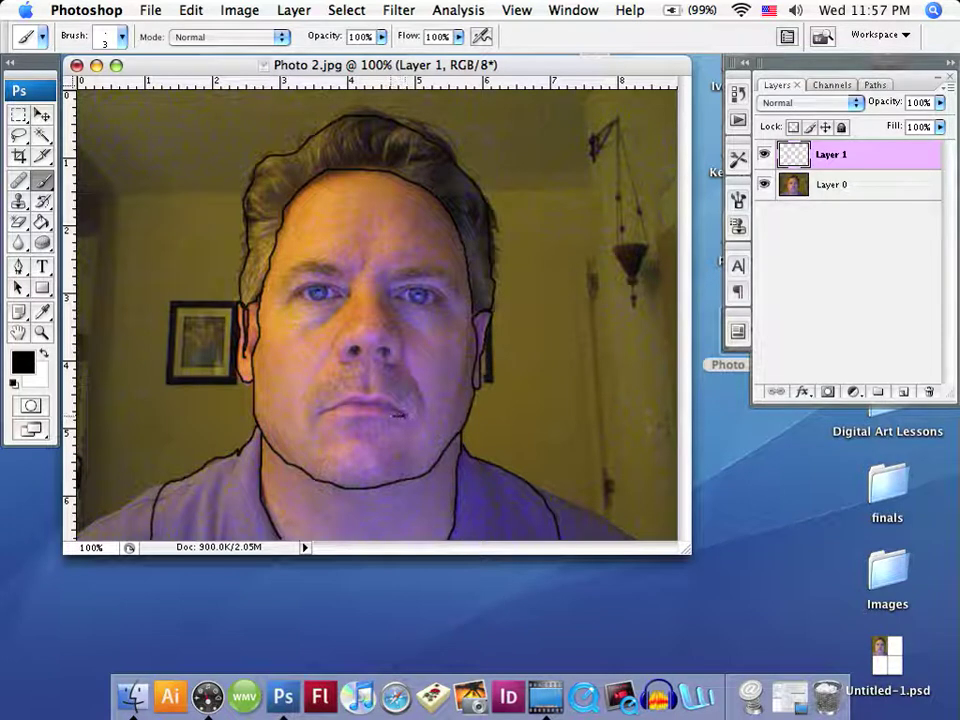
pyautogui.moveTo(403, 412); pyautogui.dragTo(325, 413)
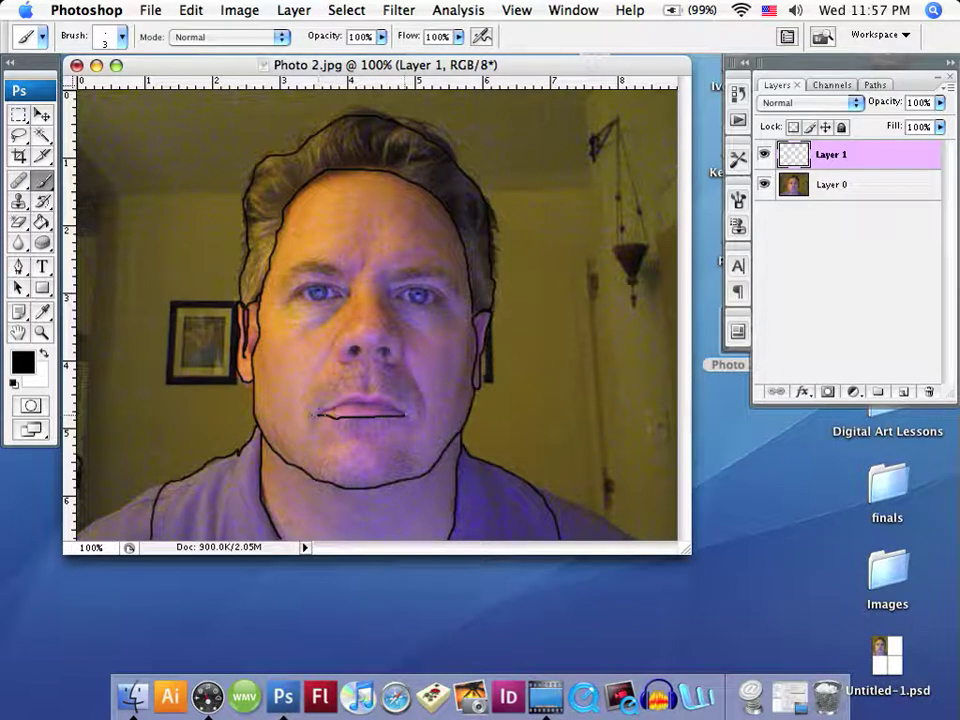
# Undo the stray mouth stroke and trace the lower lip in black.
pyautogui.click(186, 10)
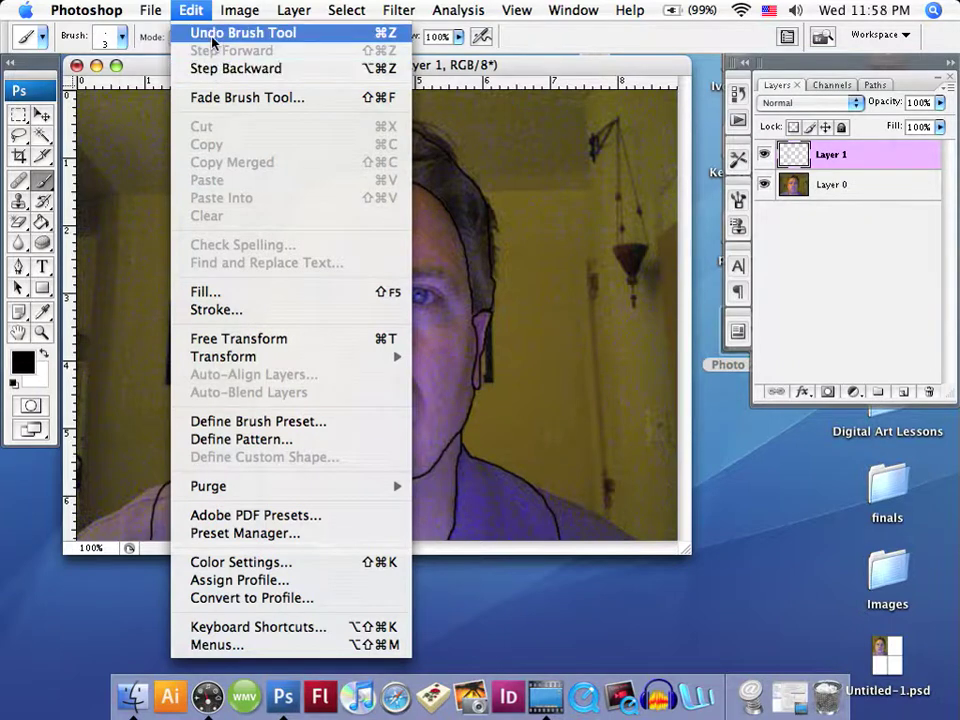
pyautogui.click(158, 28)
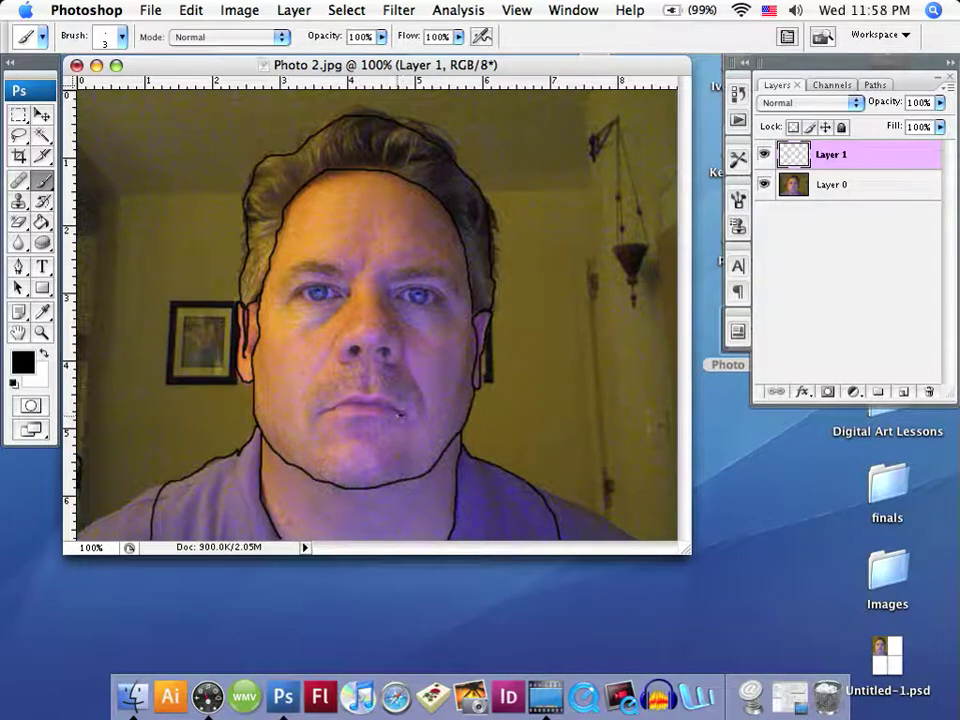
pyautogui.moveTo(384, 412)
pyautogui.mouseDown()
pyautogui.moveTo(322, 412)
pyautogui.moveTo(330, 406)
pyautogui.mouseUp()
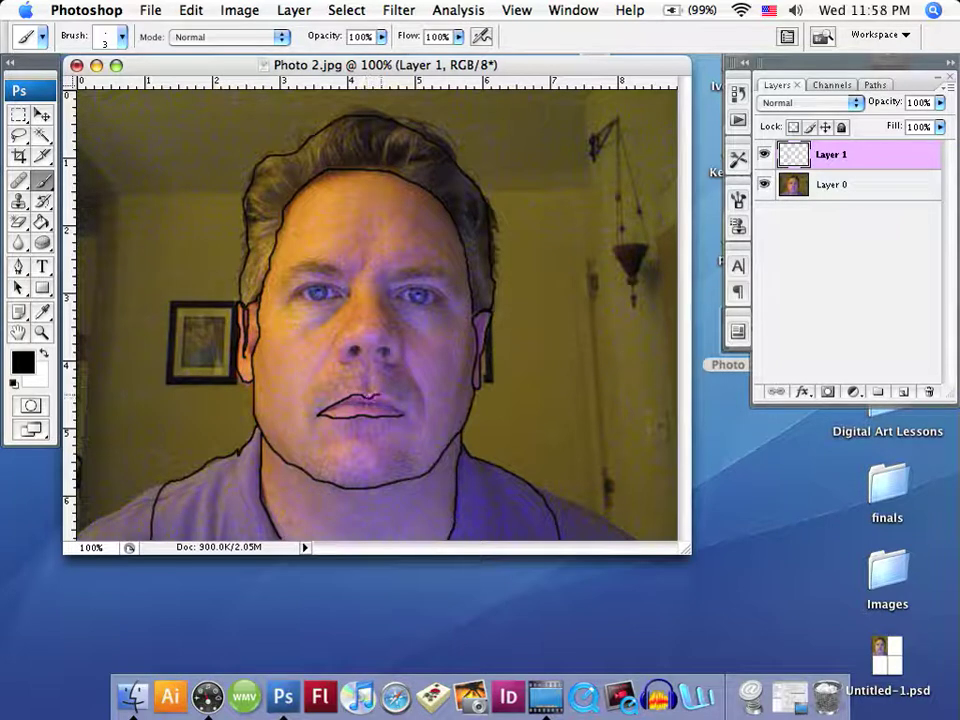
# Outline the upper lip and the line where the lips meet, then the right nostril.
pyautogui.moveTo(360, 396)
pyautogui.mouseDown()
pyautogui.moveTo(395, 398)
pyautogui.moveTo(406, 410)
pyautogui.mouseUp()
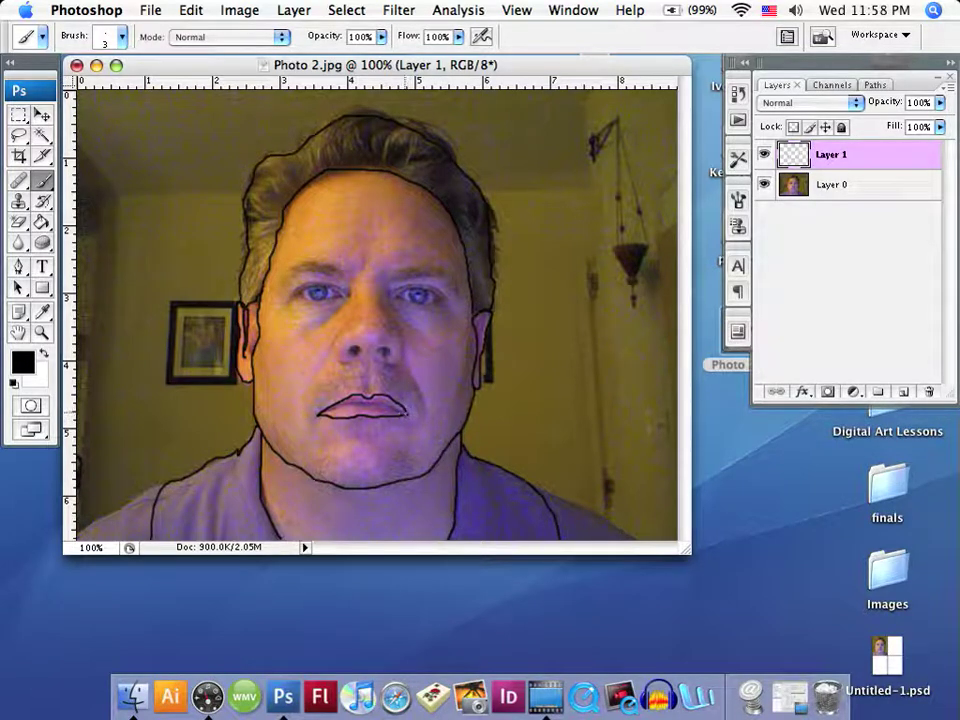
pyautogui.moveTo(344, 406); pyautogui.dragTo(380, 406)
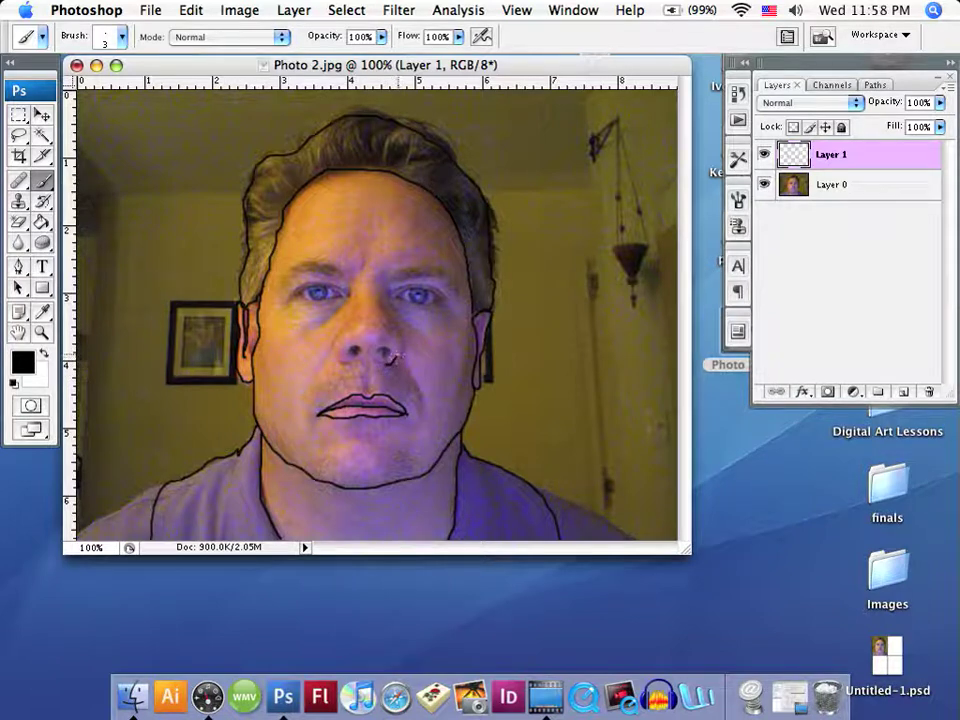
pyautogui.moveTo(393, 338); pyautogui.dragTo(396, 362)
# Step backward twice to clear the nose strokes, then redraw the nose's right side and left nostril.
pyautogui.moveTo(348, 362)
pyautogui.mouseDown()
pyautogui.moveTo(336, 356)
pyautogui.moveTo(344, 320)
pyautogui.mouseUp()
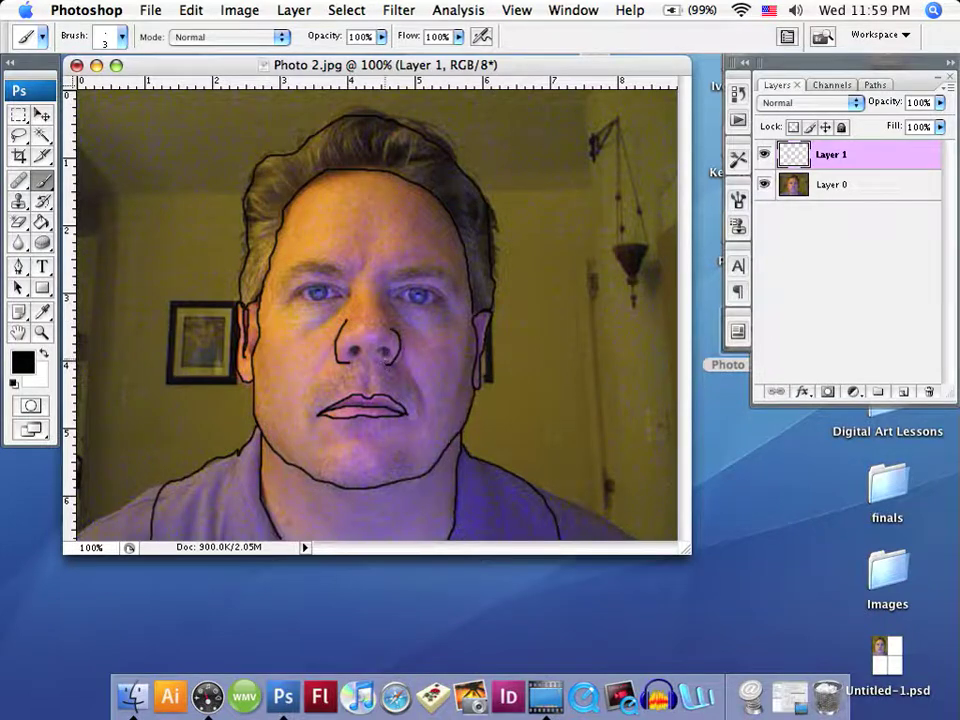
pyautogui.click(190, 11)
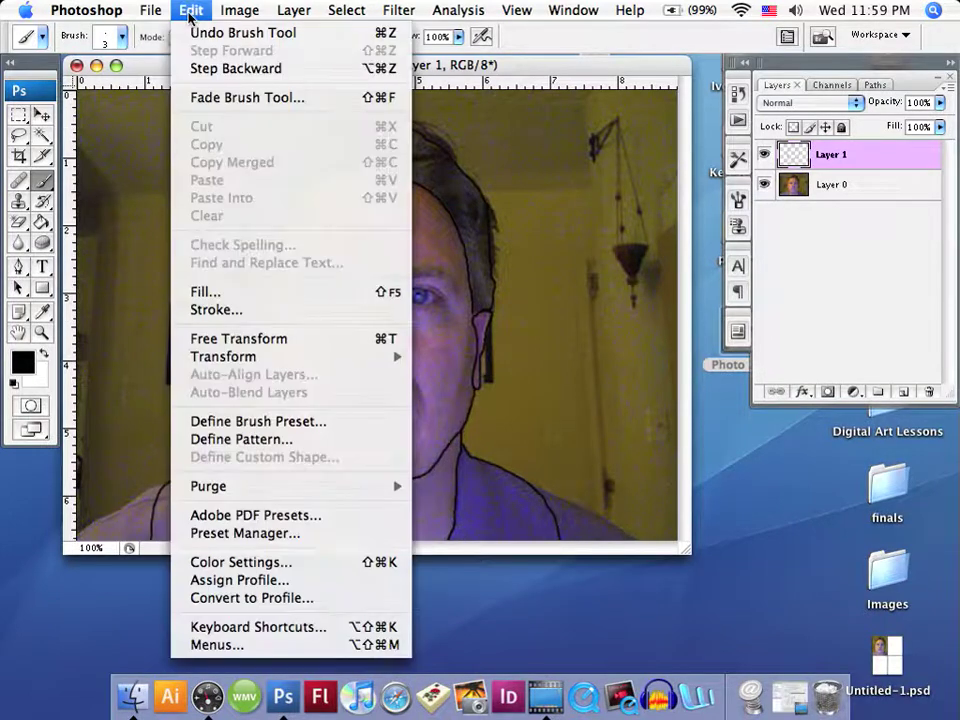
pyautogui.click(210, 68)
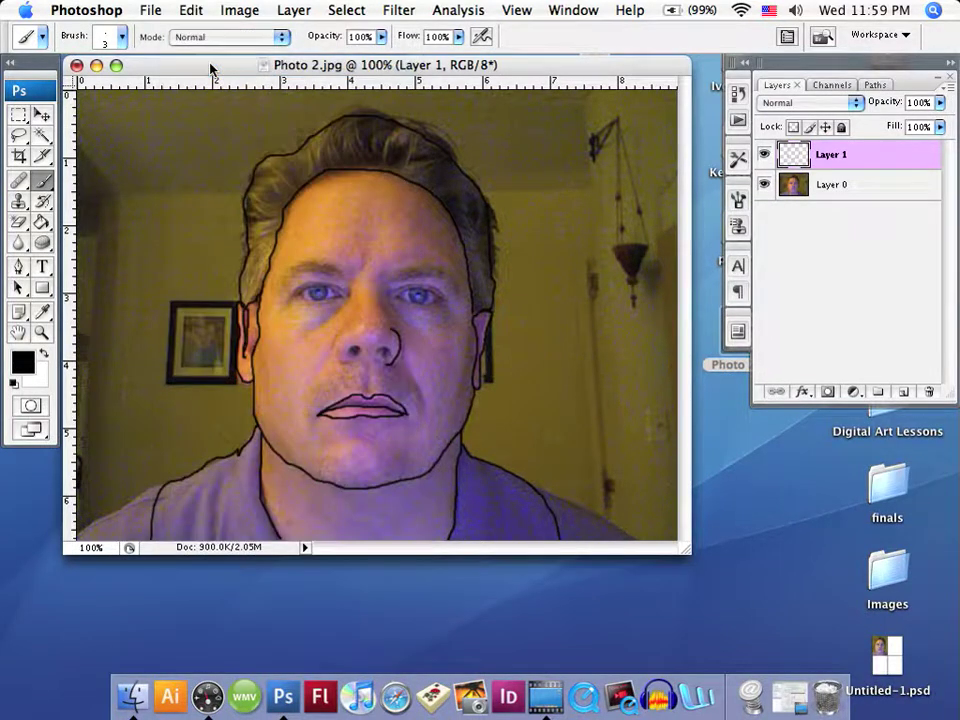
pyautogui.click(190, 11)
pyautogui.click(210, 68)
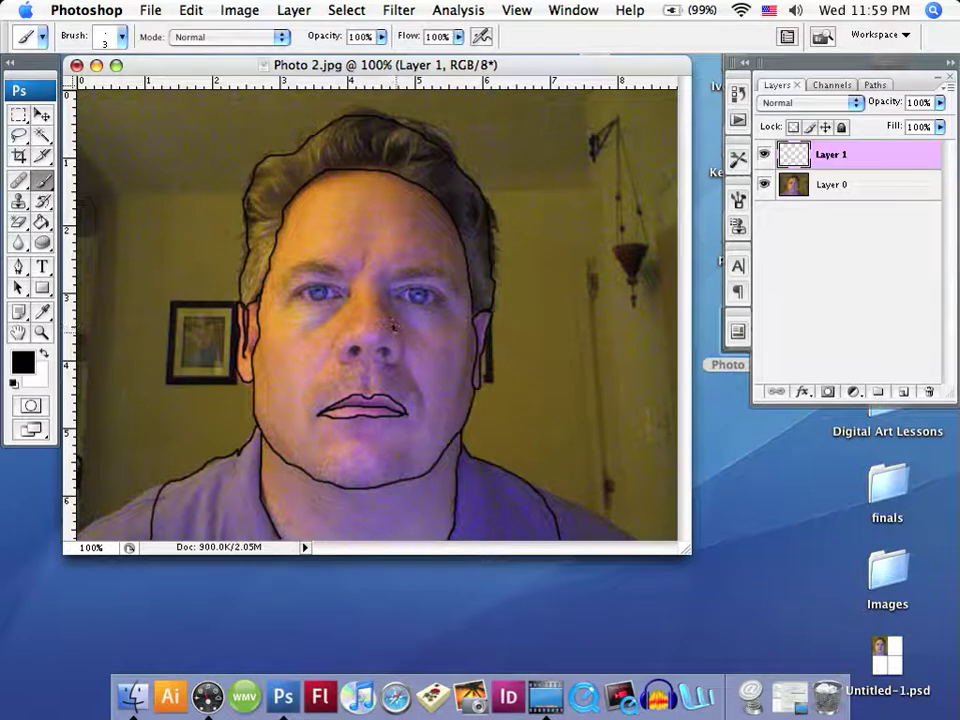
pyautogui.moveTo(393, 327); pyautogui.dragTo(396, 362)
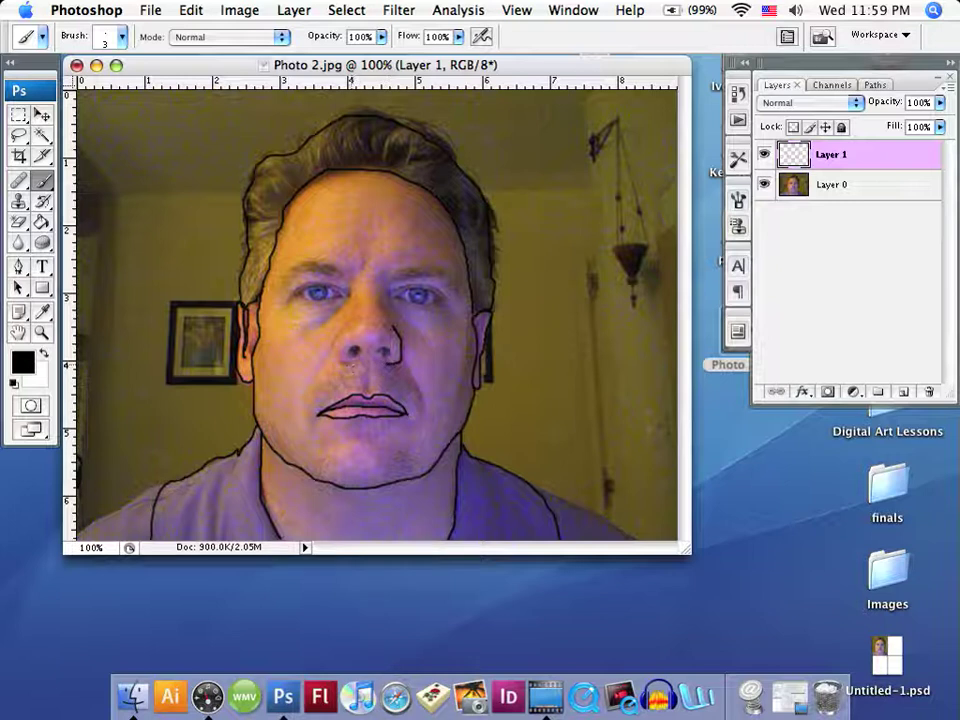
pyautogui.moveTo(333, 351); pyautogui.dragTo(350, 360)
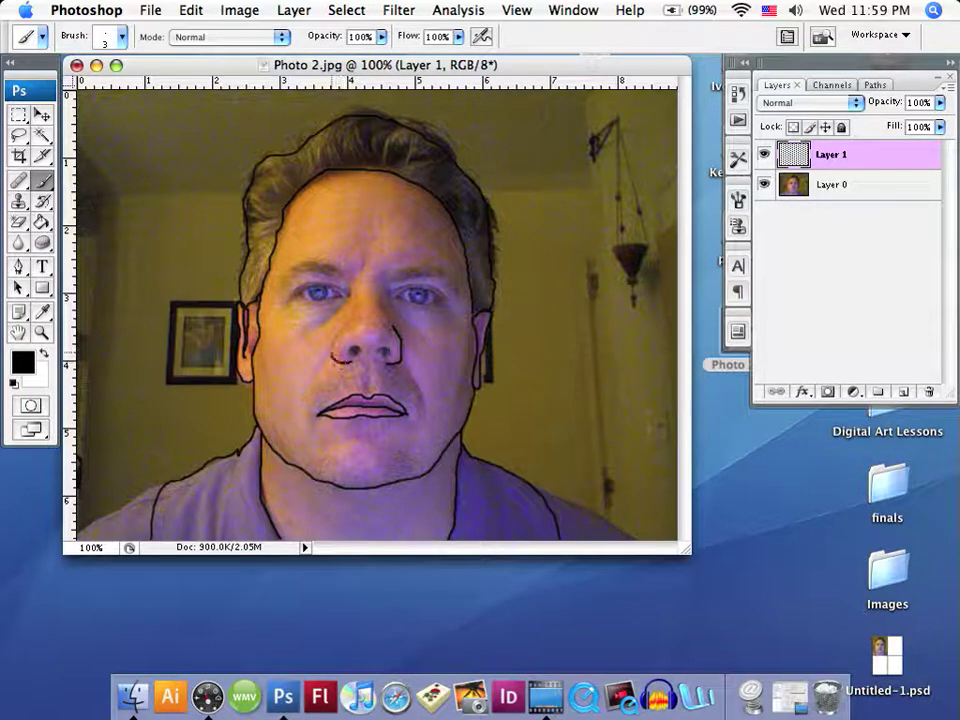